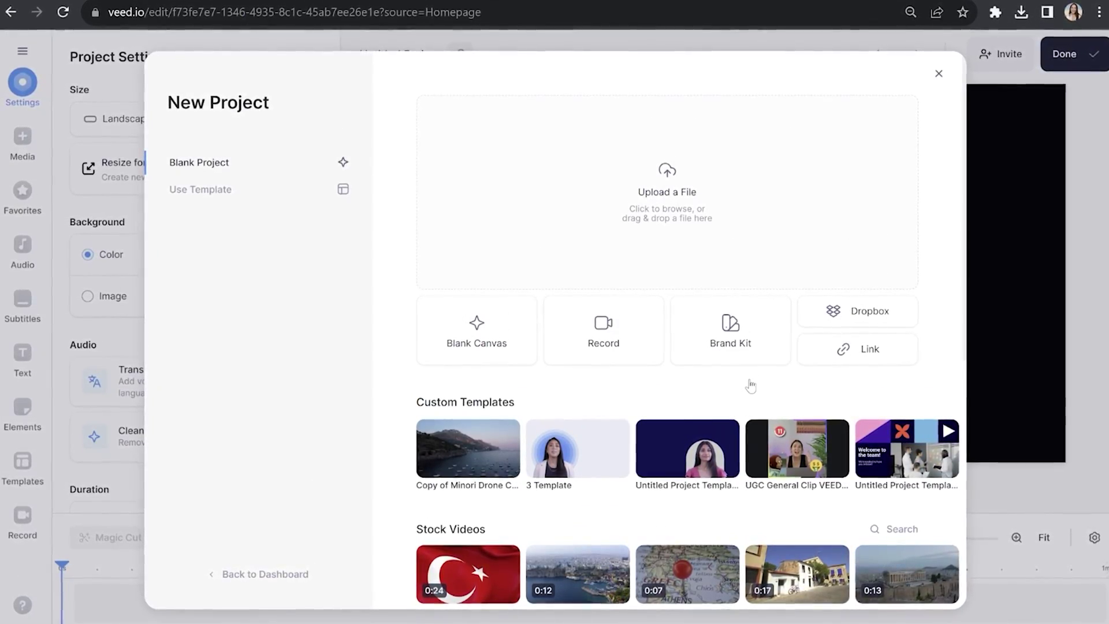
# Upload Video For Pictures.mp4 as the base clip and add five travel JPGs from Downloads
pyautogui.click(689, 180)
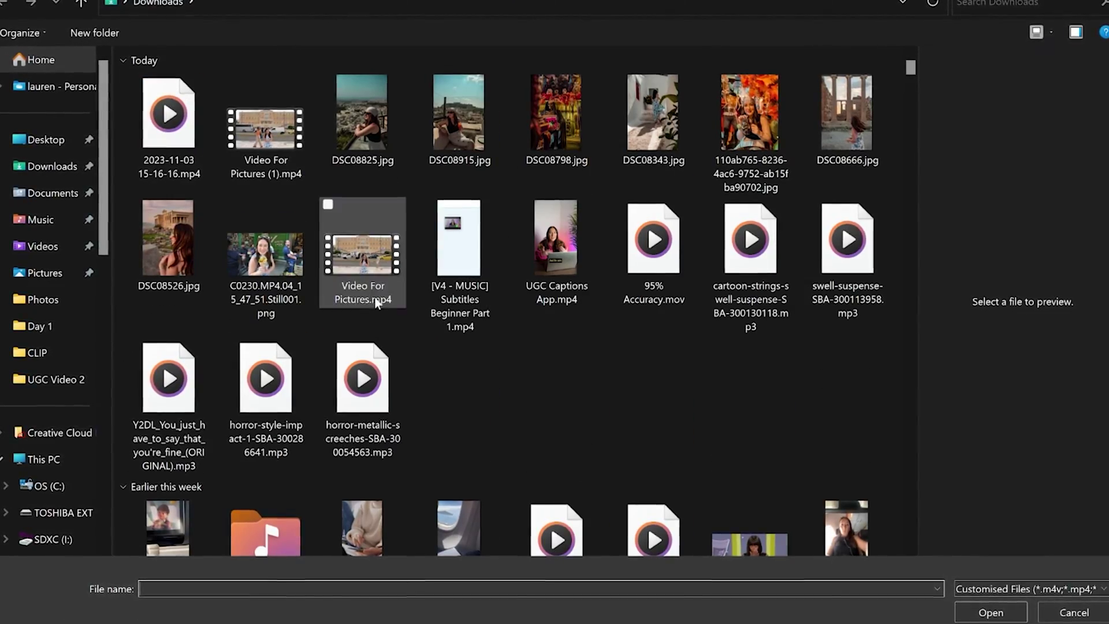
pyautogui.doubleClick(376, 303)
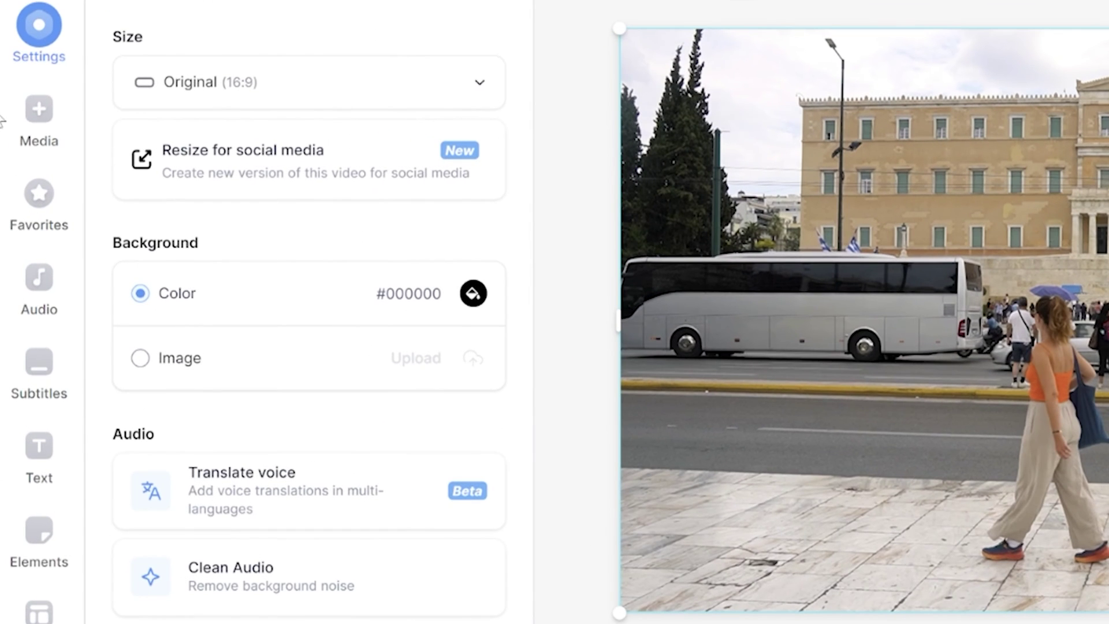
pyautogui.click(39, 121)
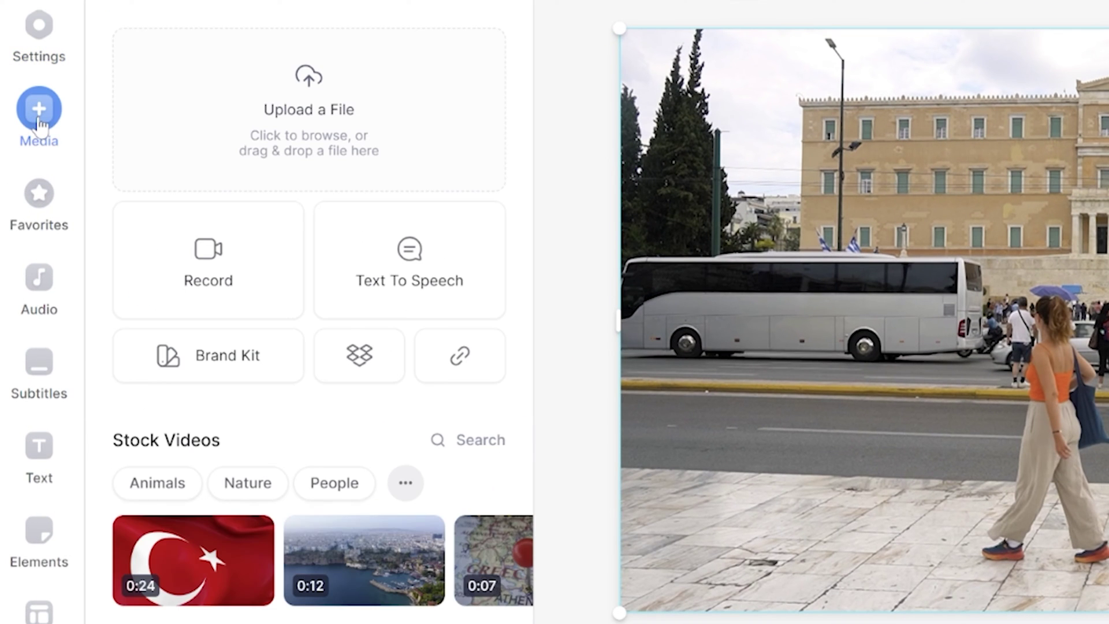
pyautogui.click(376, 98)
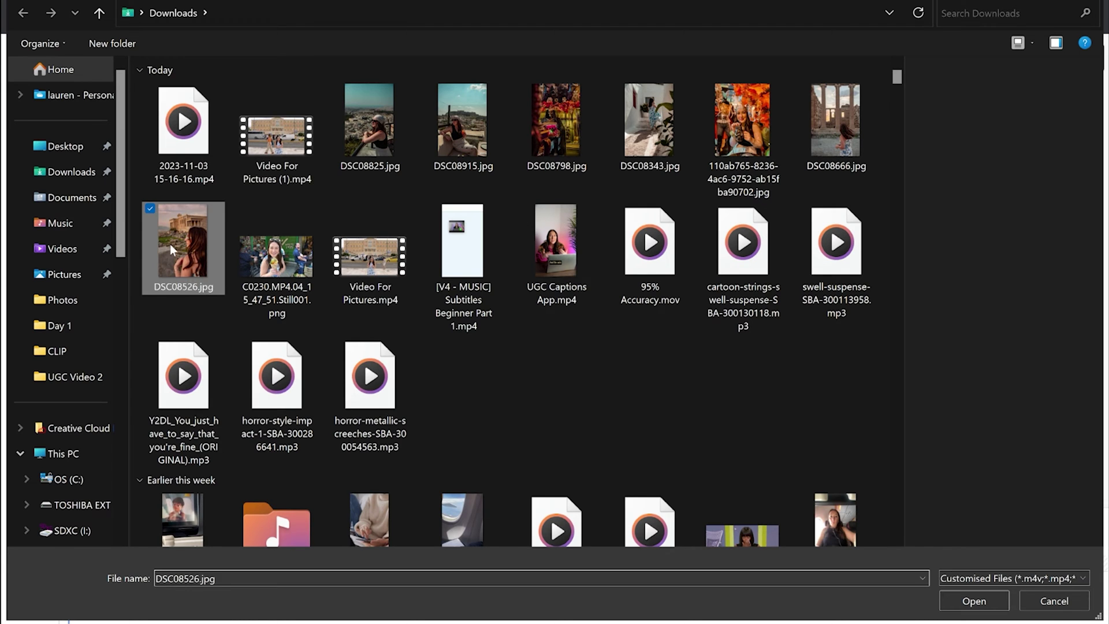
pyautogui.keyDown('ctrl'); pyautogui.click(743, 122); pyautogui.keyUp('ctrl')
pyautogui.keyDown('ctrl'); pyautogui.click(649, 121); pyautogui.keyUp('ctrl')
pyautogui.keyDown('ctrl'); pyautogui.click(557, 121); pyautogui.keyUp('ctrl')
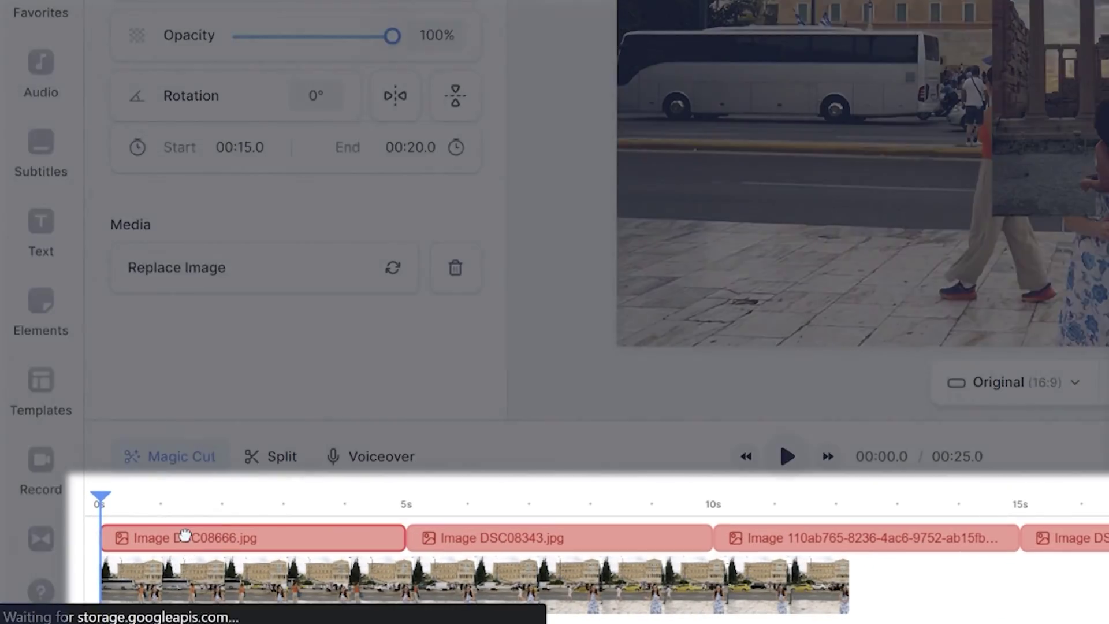
# Put DSC08666 on its own track from 2.7 s, then enlarge it and move it left
pyautogui.moveTo(185, 536); pyautogui.dragTo(363, 496)
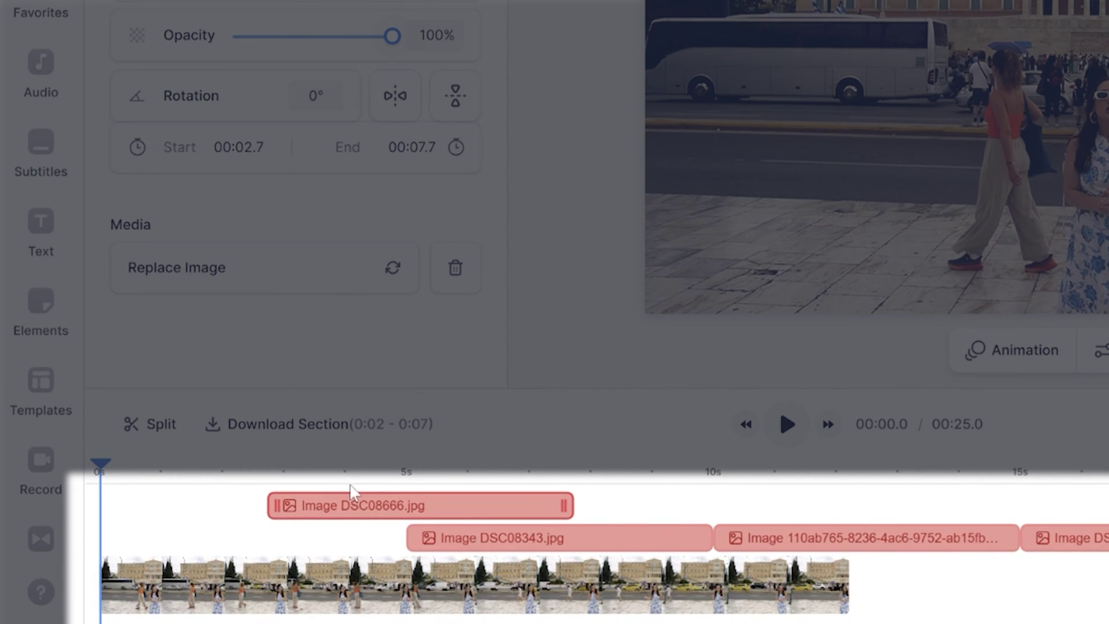
pyautogui.click(339, 470)
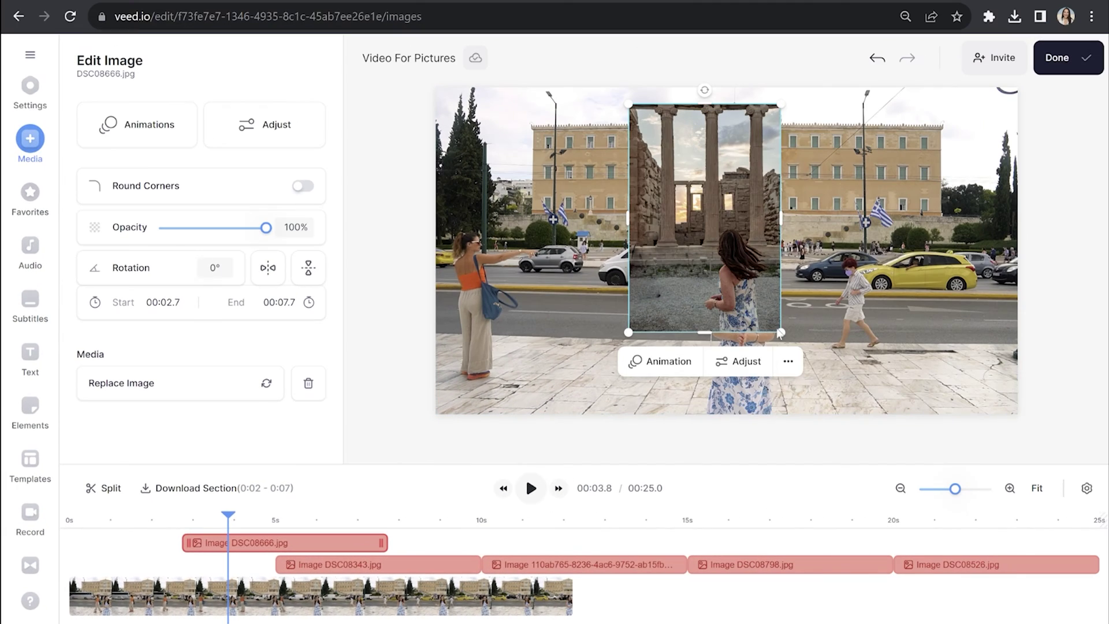
pyautogui.moveTo(781, 334); pyautogui.dragTo(838, 419)
pyautogui.moveTo(764, 290); pyautogui.dragTo(592, 276)
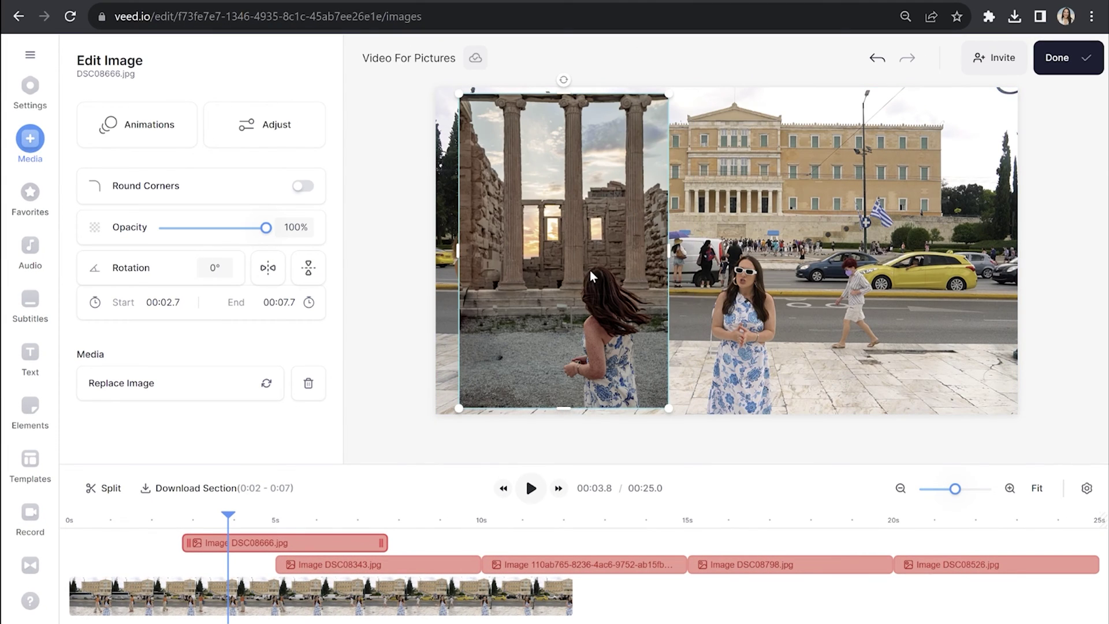
pyautogui.moveTo(665, 99); pyautogui.dragTo(687, 88)
# Stretch the photo to the frame's bottom-left corner and tilt it to -4°
pyautogui.moveTo(461, 243); pyautogui.dragTo(553, 241)
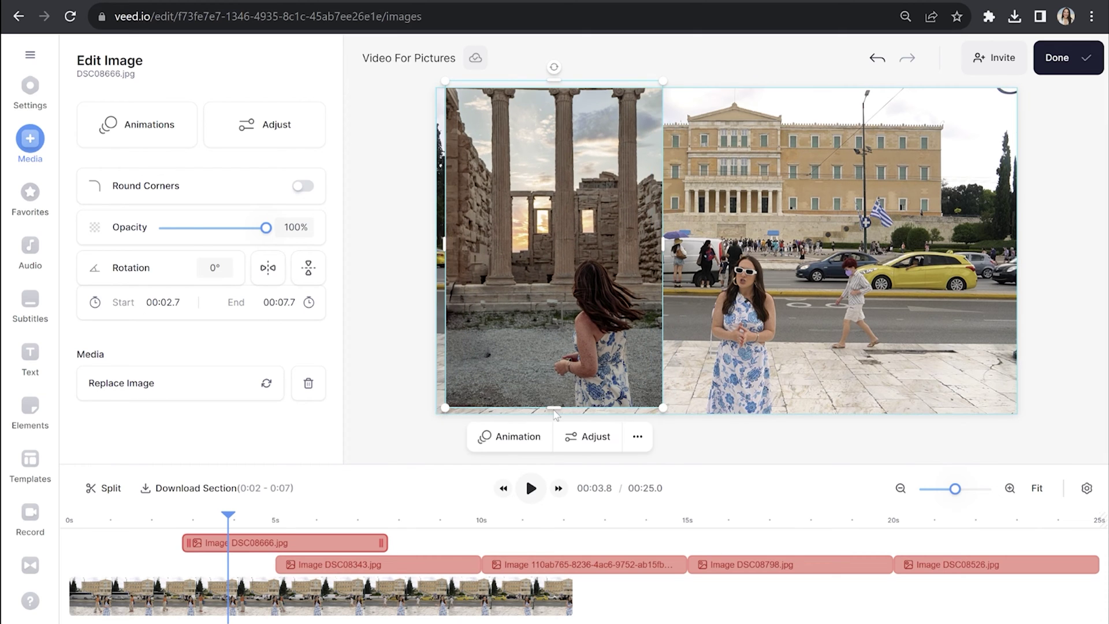
pyautogui.click(532, 354)
pyautogui.click(450, 399)
pyautogui.moveTo(441, 409); pyautogui.dragTo(423, 428)
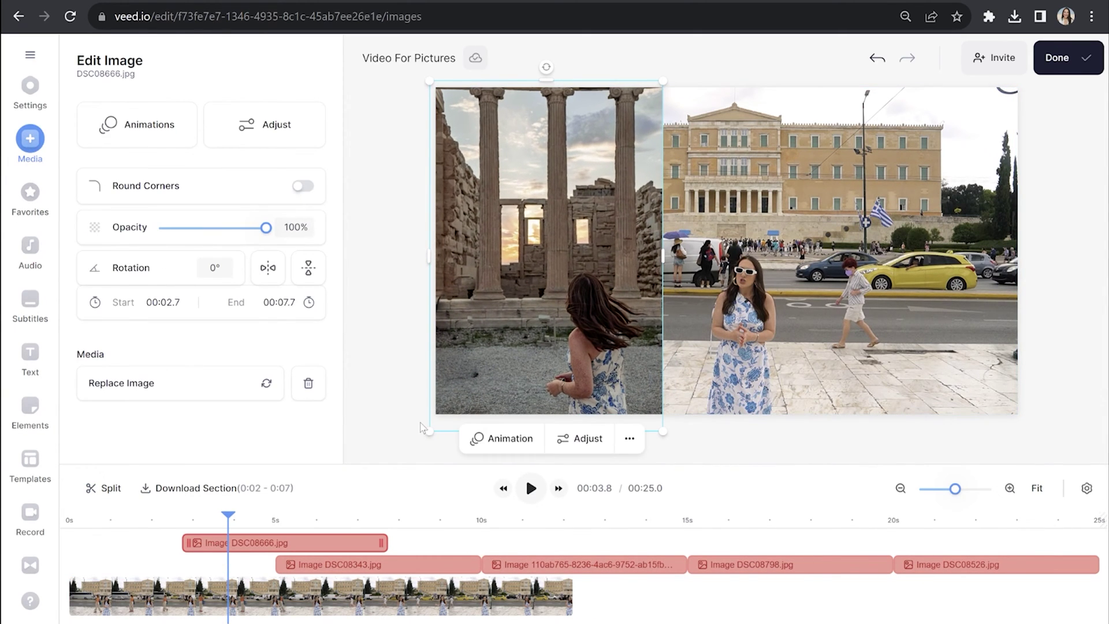
pyautogui.moveTo(546, 67); pyautogui.dragTo(488, 52)
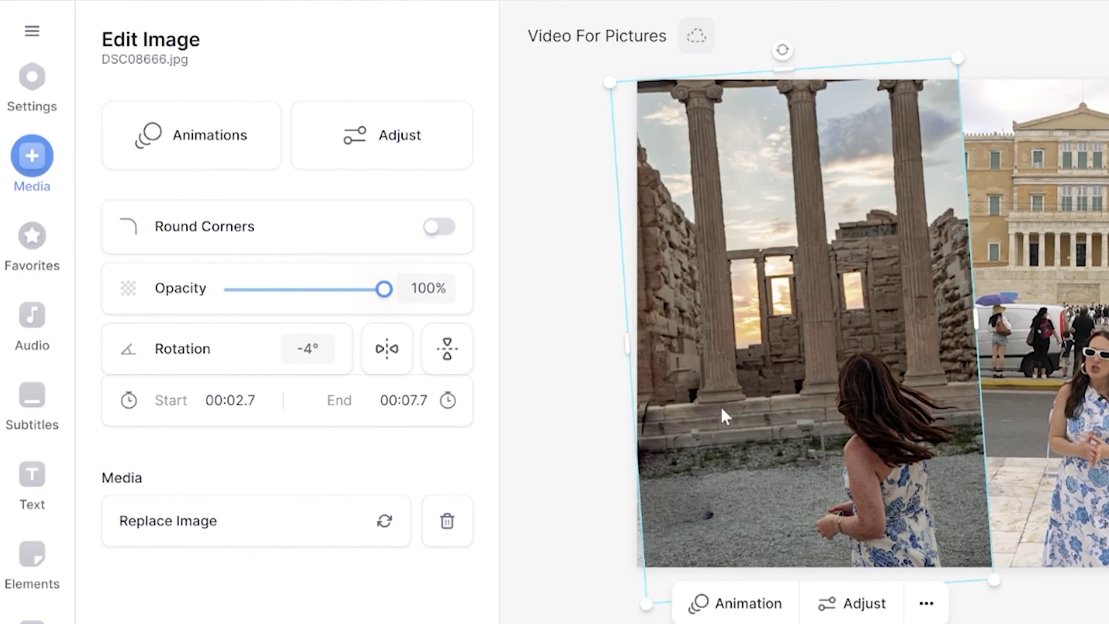
# Round DSC08666's corners to 100, and try opacity and flips while keeping the original look
pyautogui.click(432, 231)
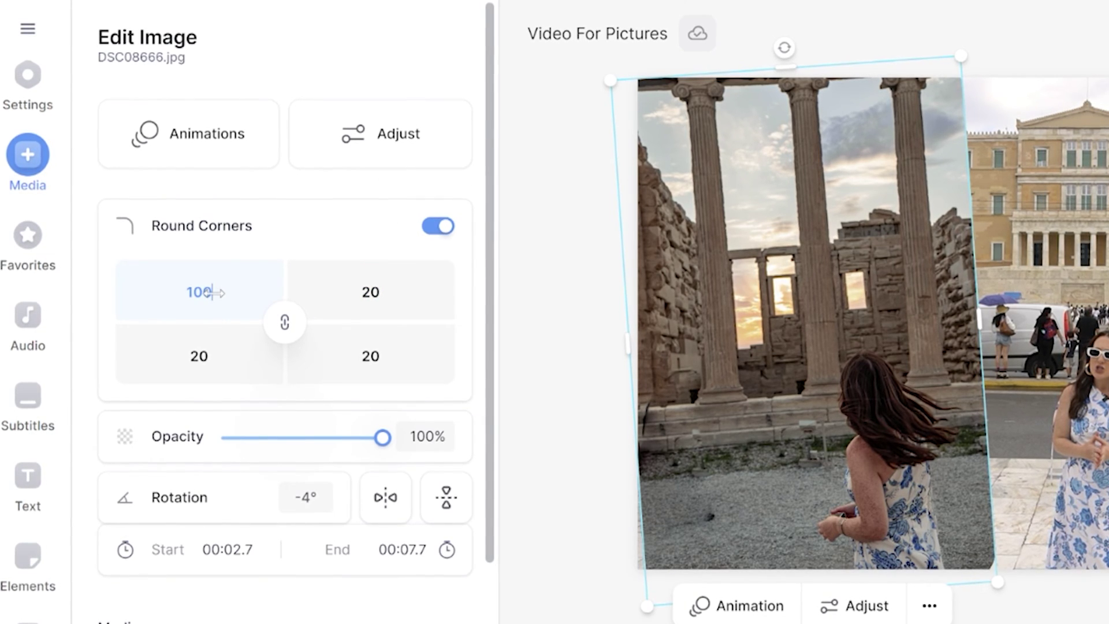
pyautogui.moveTo(363, 442); pyautogui.dragTo(394, 438)
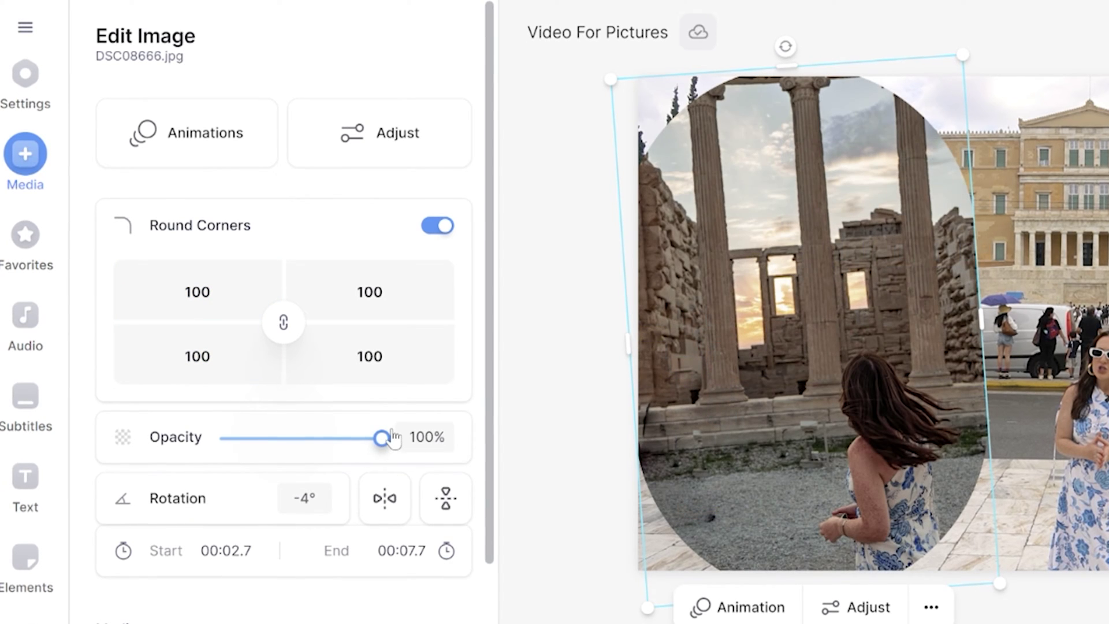
pyautogui.click(390, 509)
pyautogui.click(445, 502)
pyautogui.click(446, 503)
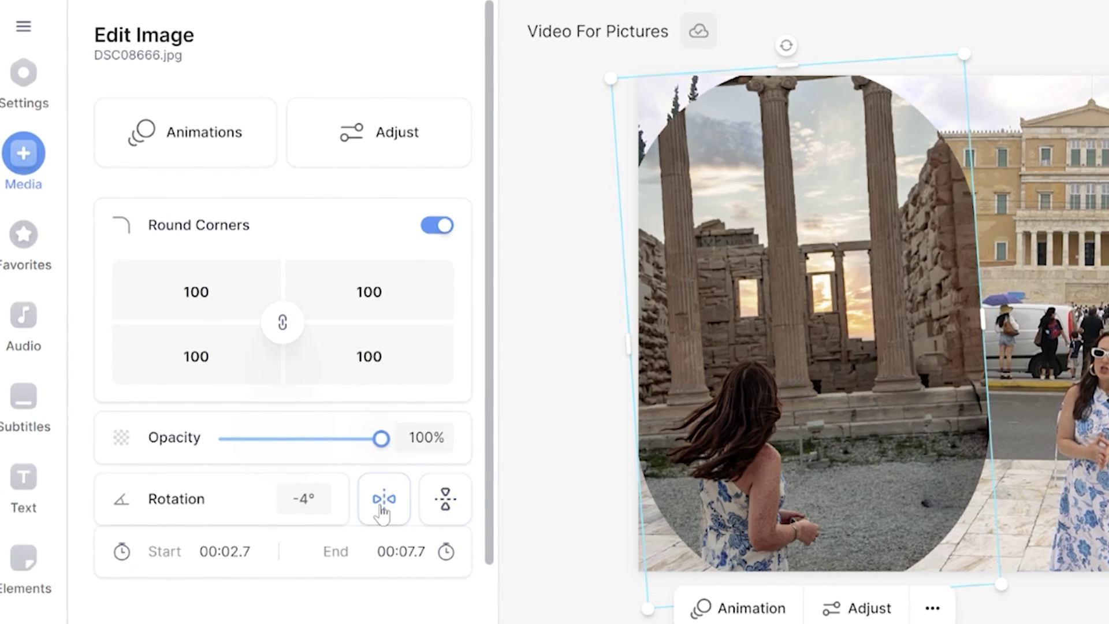
pyautogui.click(383, 510)
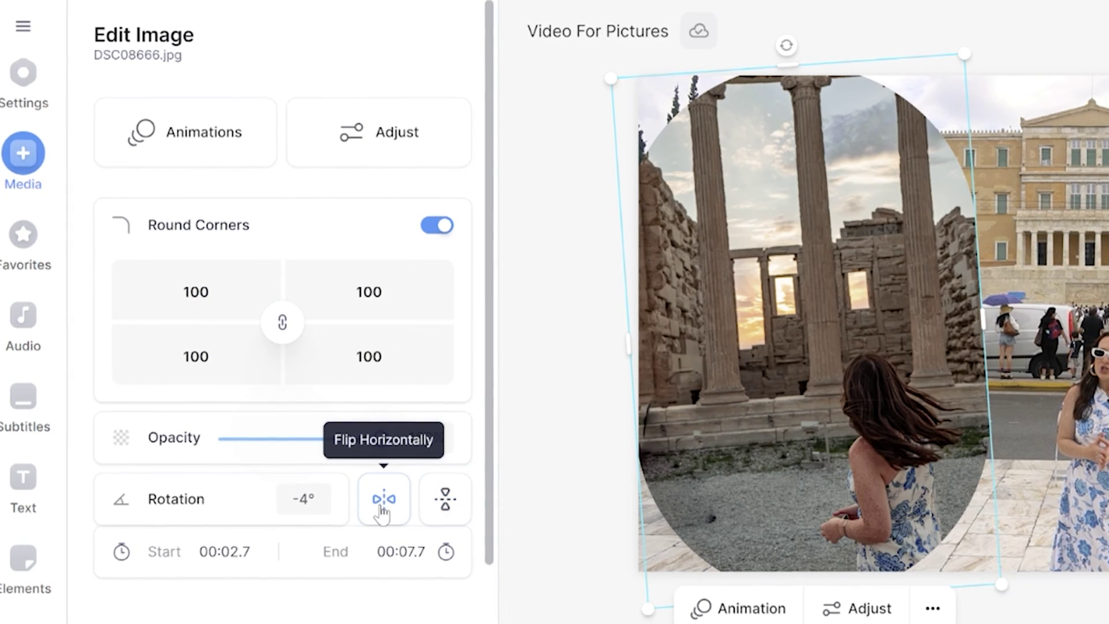
pyautogui.click(391, 139)
# Review the oval, -4° DSC08666 settings and return to the main image-editing options
pyautogui.scroll(-3, 338, 391)
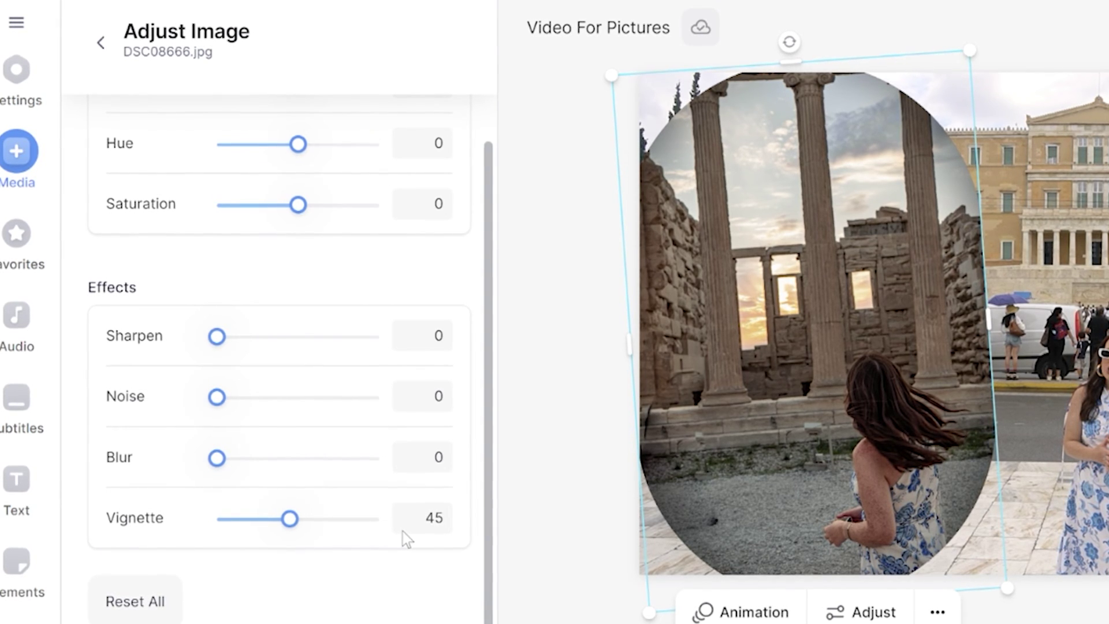
pyautogui.click(104, 50)
pyautogui.scroll(2, 155, 160)
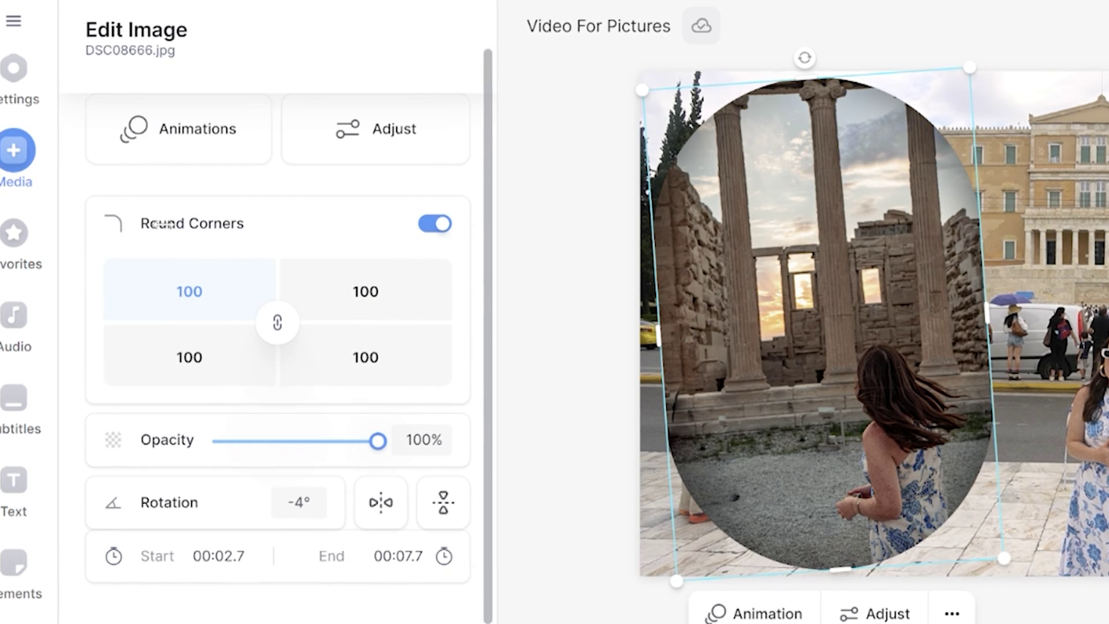
# Apply a 0.6 s Fade In animation to the DSC08666 overlay
pyautogui.click(163, 128)
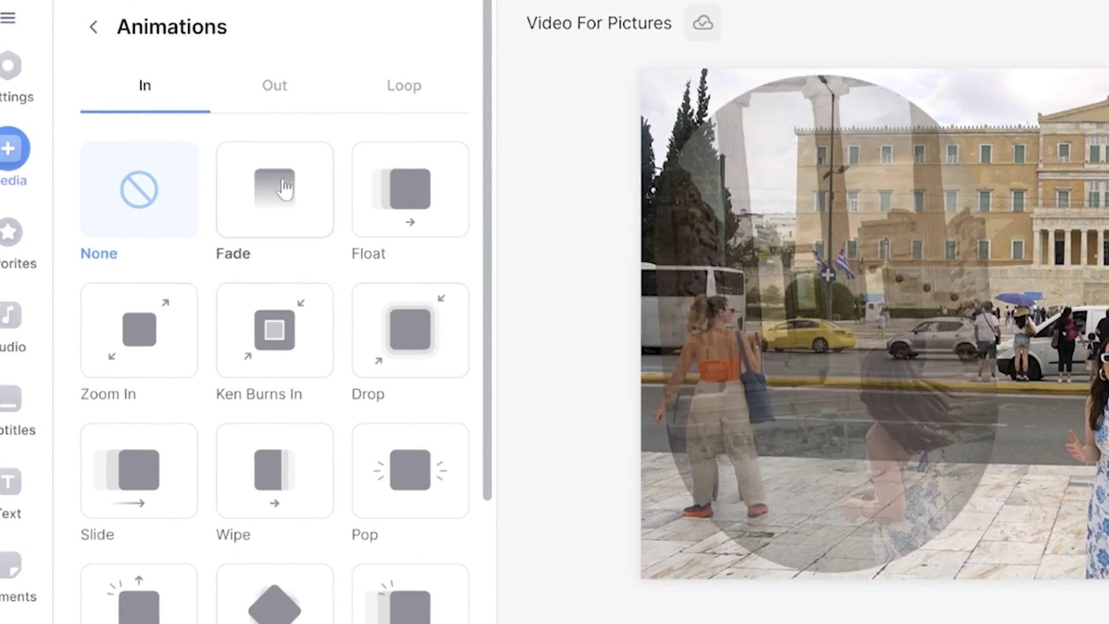
pyautogui.click(284, 188)
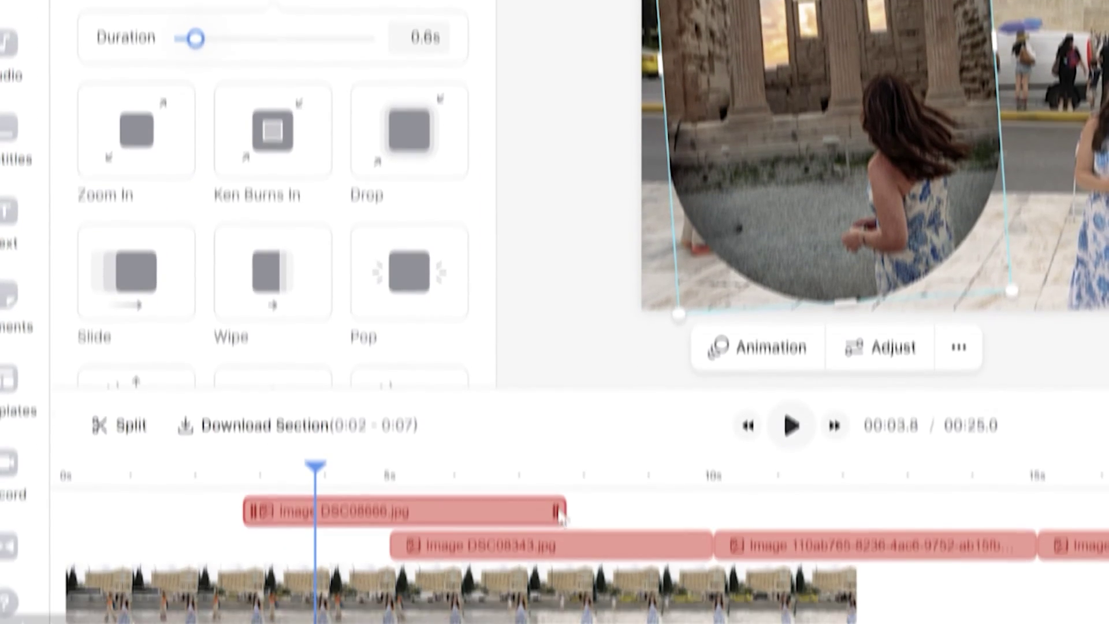
pyautogui.click(538, 496)
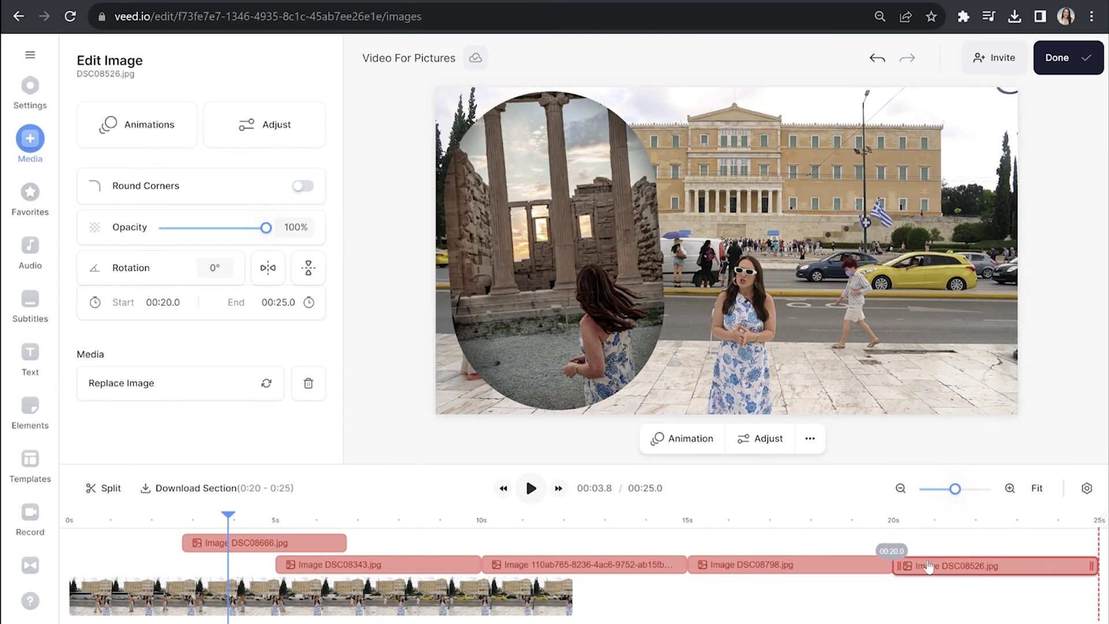
# Move DSC08526 to a new top track near 3 s, enlarge it, shift it right and round its corners
pyautogui.moveTo(935, 569); pyautogui.dragTo(225, 521)
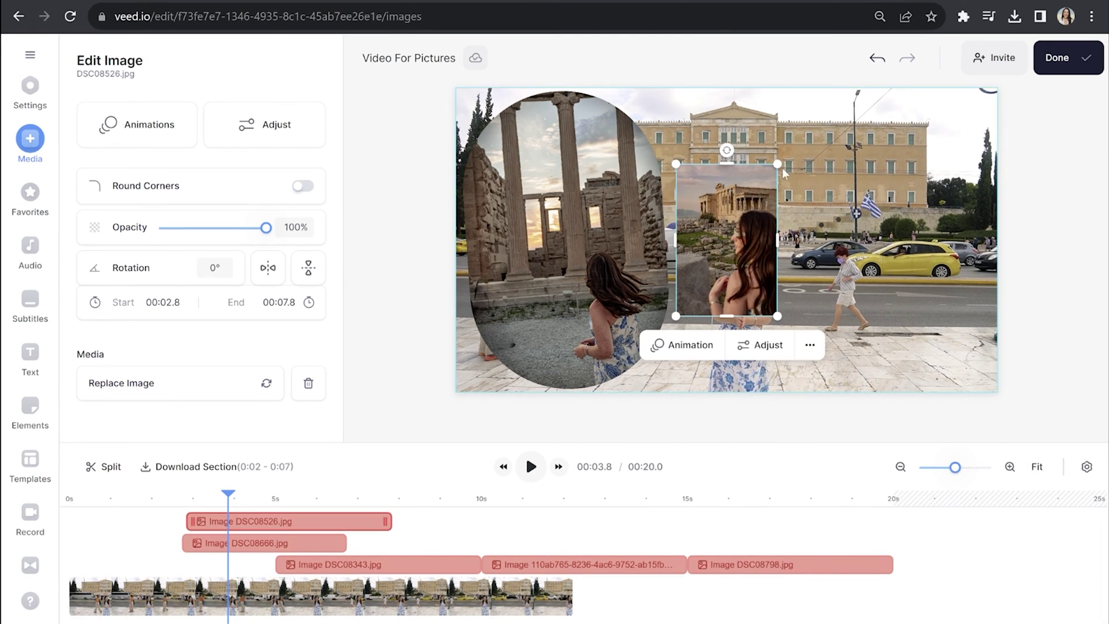
pyautogui.moveTo(782, 167); pyautogui.dragTo(862, 50)
pyautogui.moveTo(768, 190); pyautogui.dragTo(892, 249)
pyautogui.click(303, 186)
pyautogui.click(242, 144)
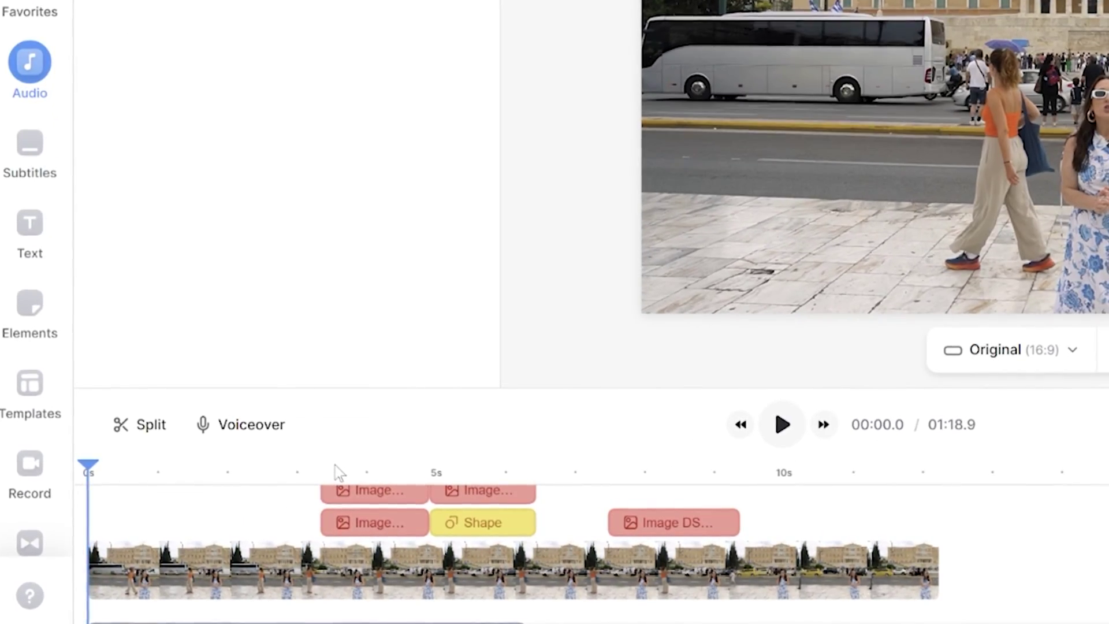
# Add the Mouth Pop 1 sound effect, found by searching 'pop', at about 3.4 s
pyautogui.click(335, 468)
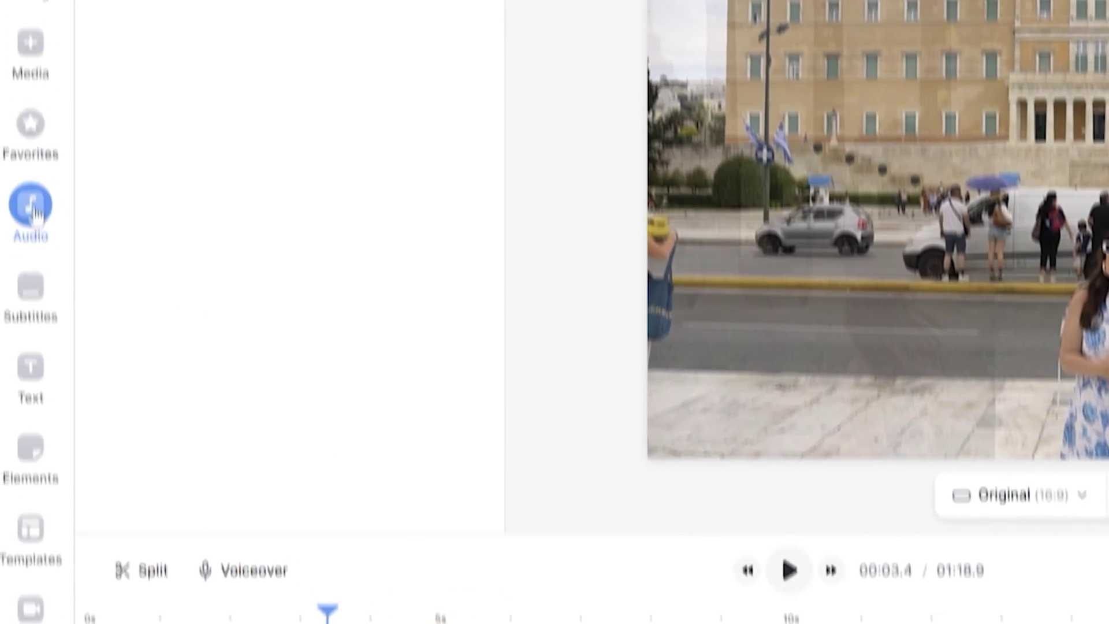
pyautogui.click(26, 62)
pyautogui.scroll(-10, 304, 347)
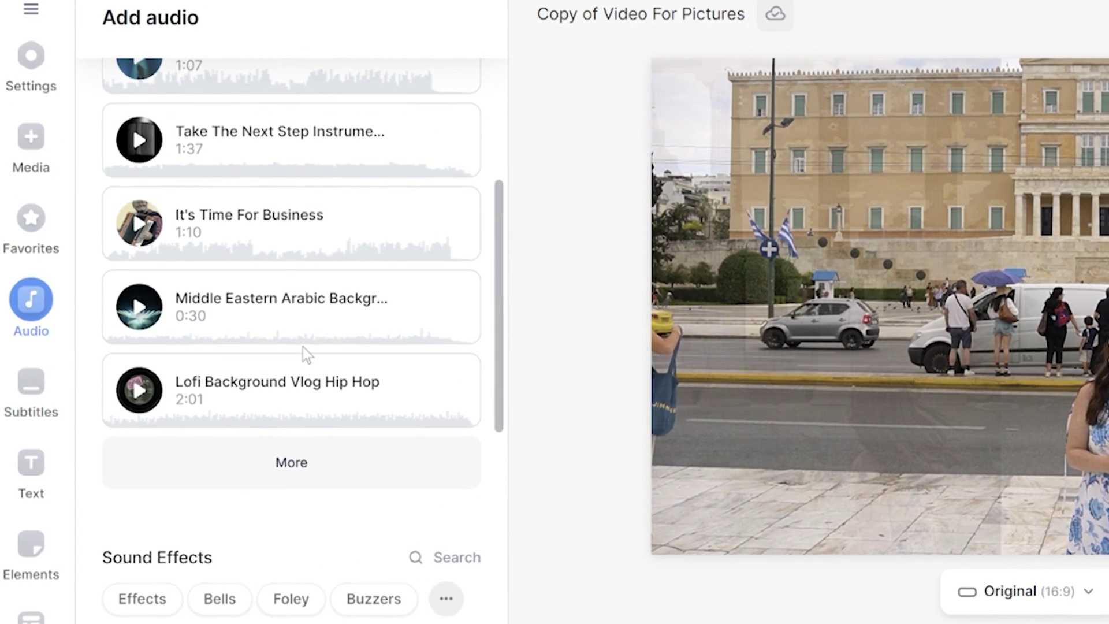
pyautogui.click(449, 361)
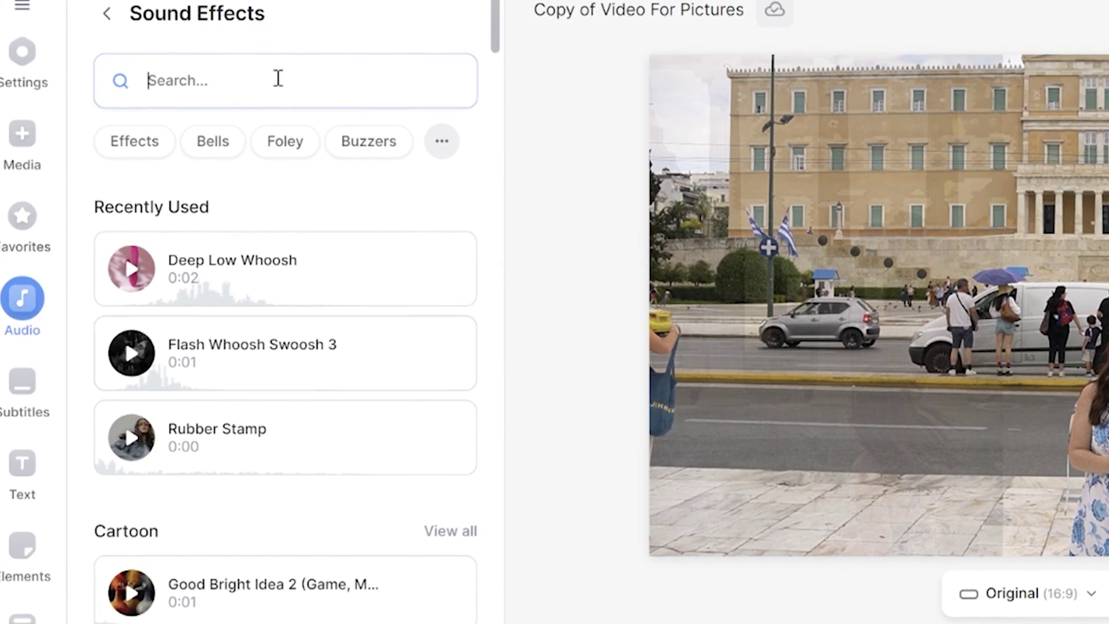
pyautogui.click(270, 76)
pyautogui.write('pop')
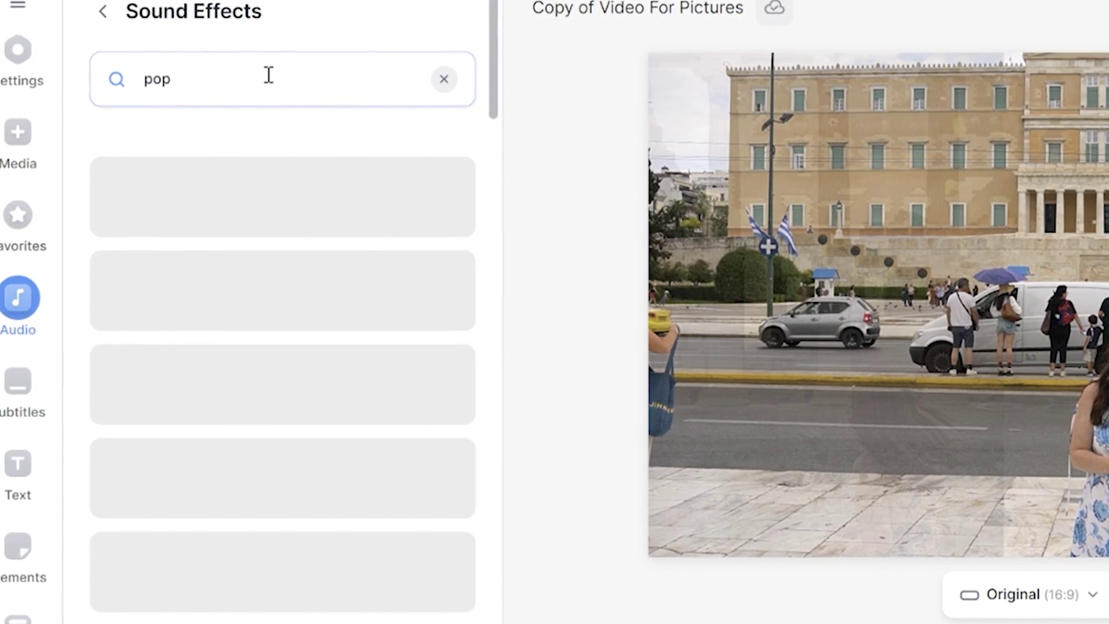
pyautogui.scroll(-3, 150, 492)
pyautogui.scroll(-3, 148, 494)
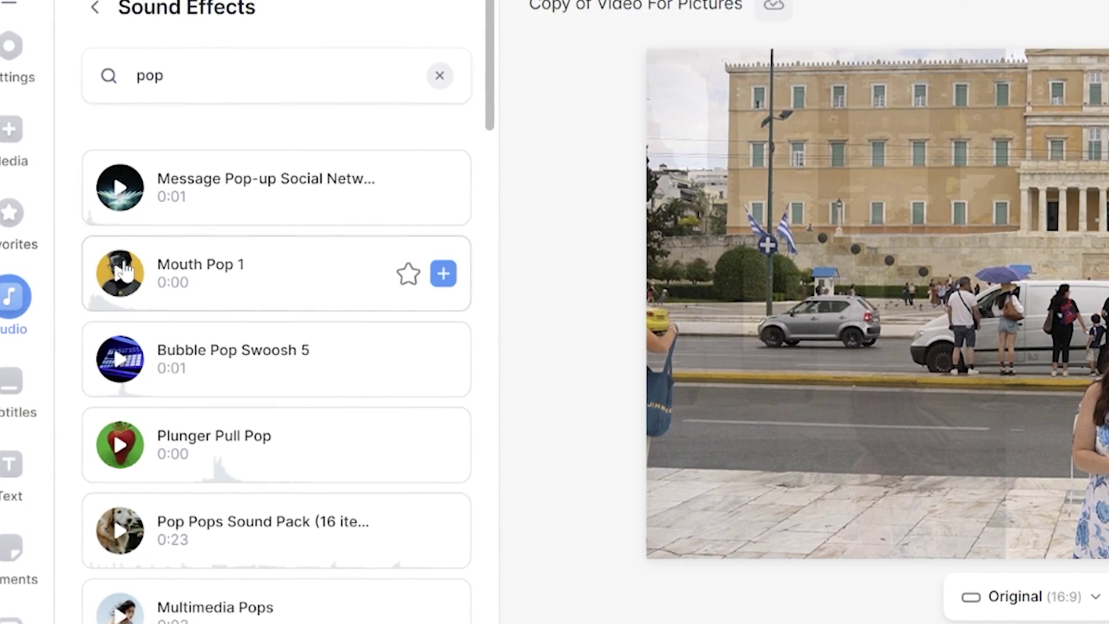
pyautogui.click(443, 273)
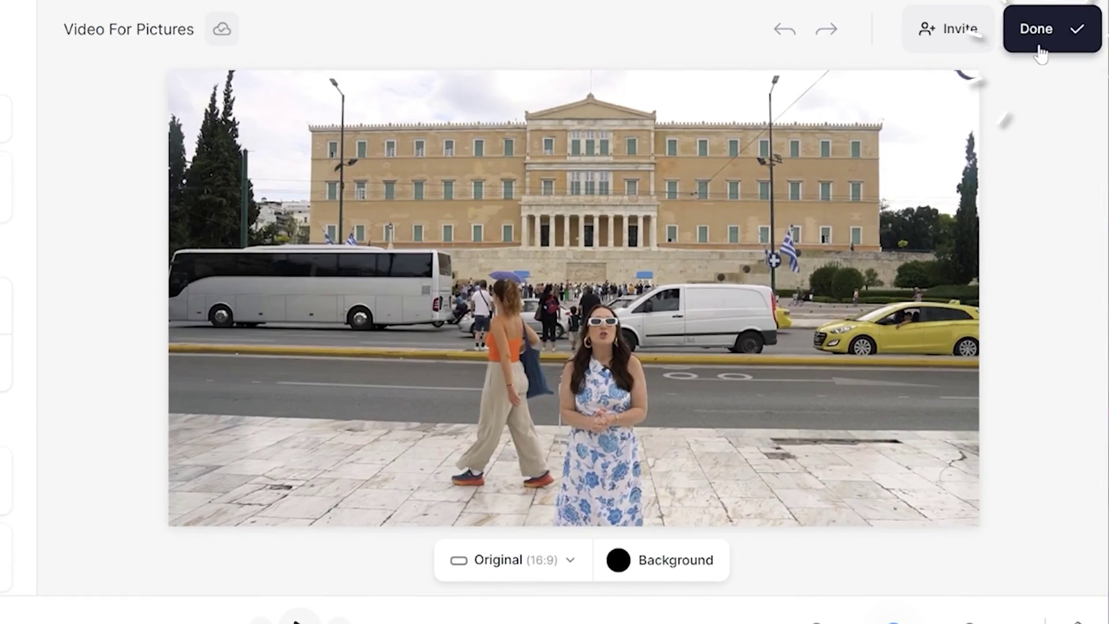
# Switch the export quality to HD, estimated at 82.8MB
pyautogui.click(1039, 46)
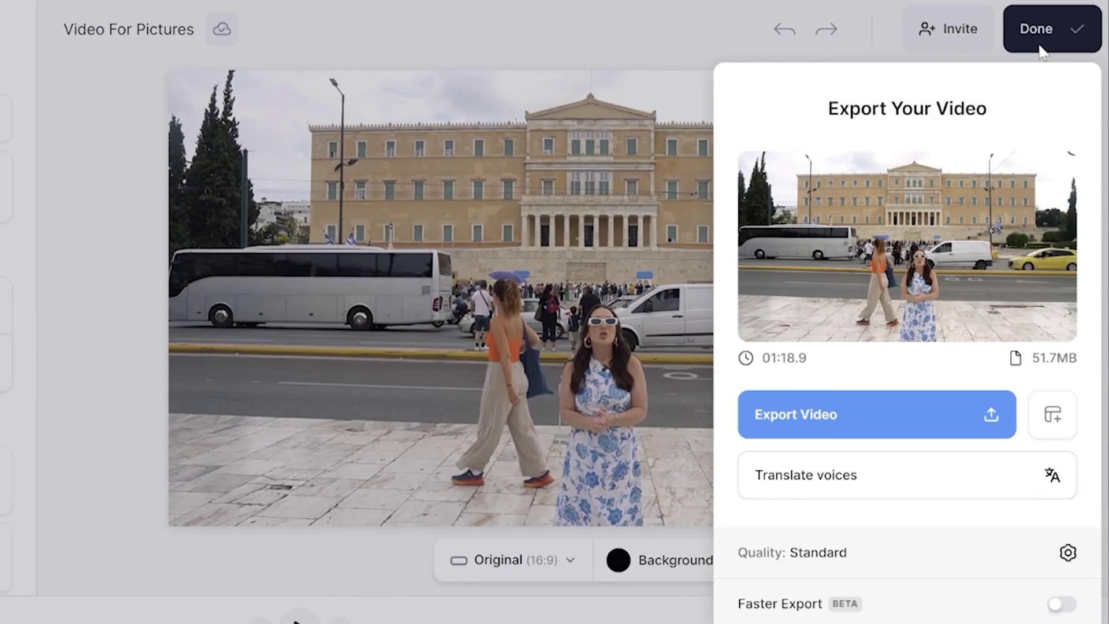
pyautogui.click(815, 555)
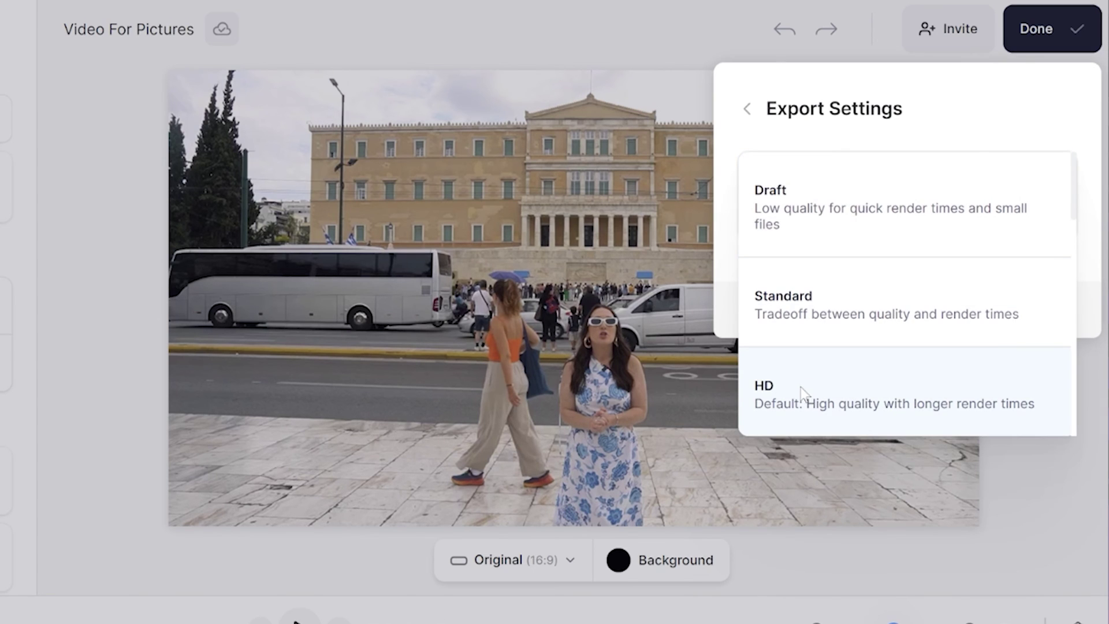
pyautogui.click(805, 395)
pyautogui.click(749, 110)
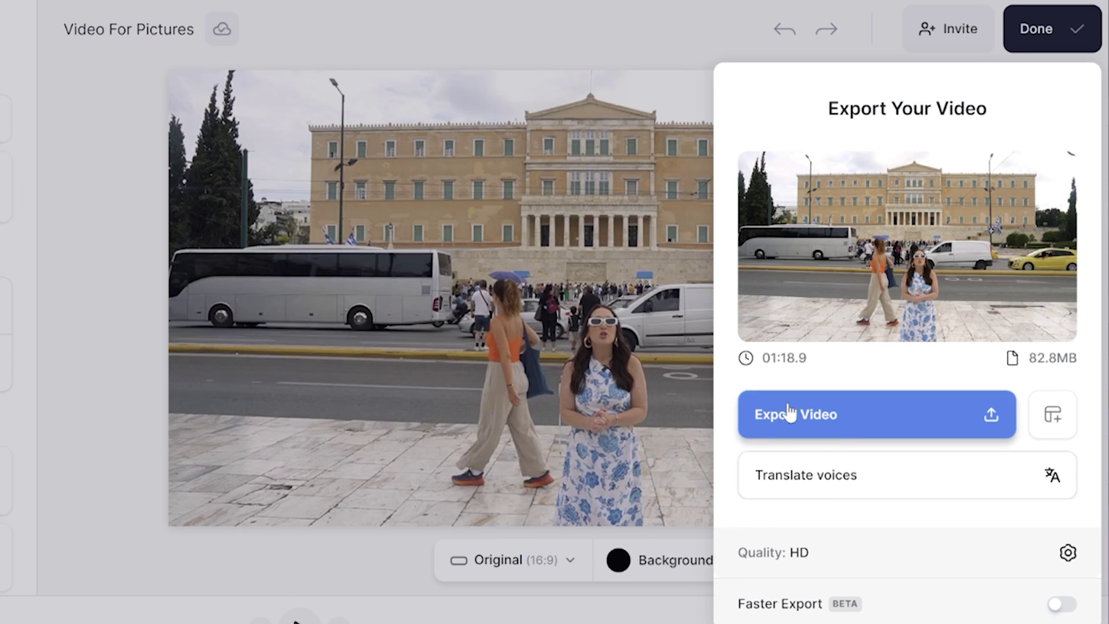
# Export the HD video and load its share page
pyautogui.click(789, 422)
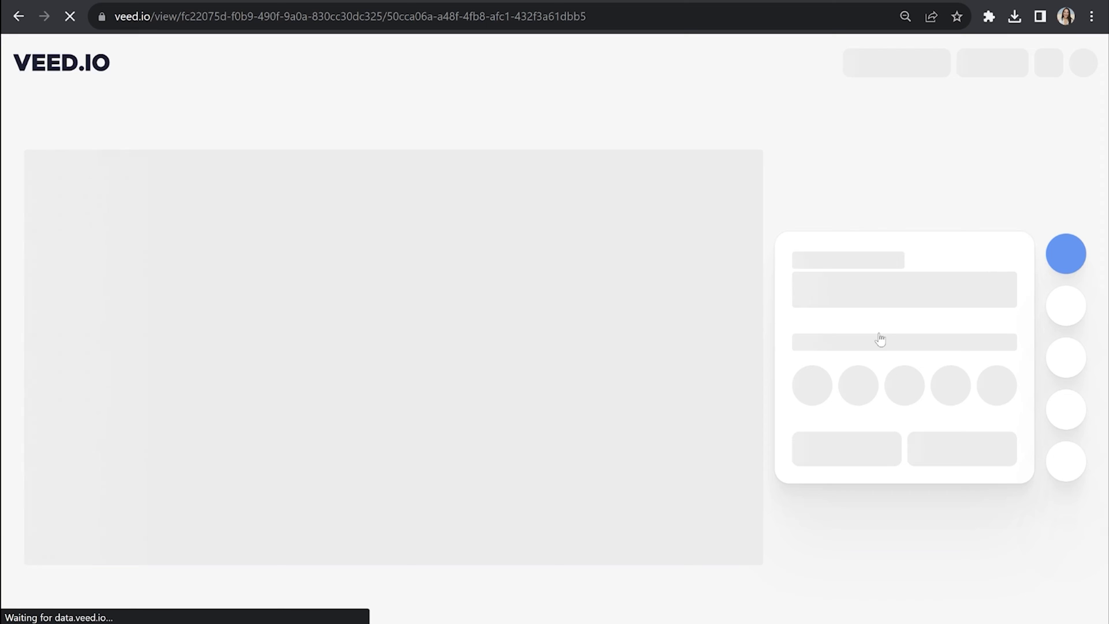